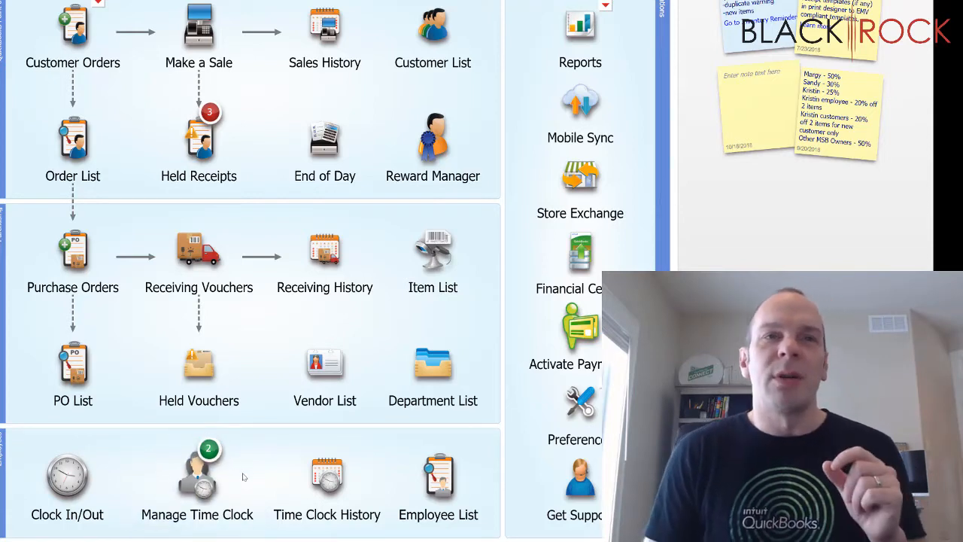
# Step: Clock out the employee who has been clocked in since 5/08/19 and choose to modify their hours
pyautogui.click(202, 474)
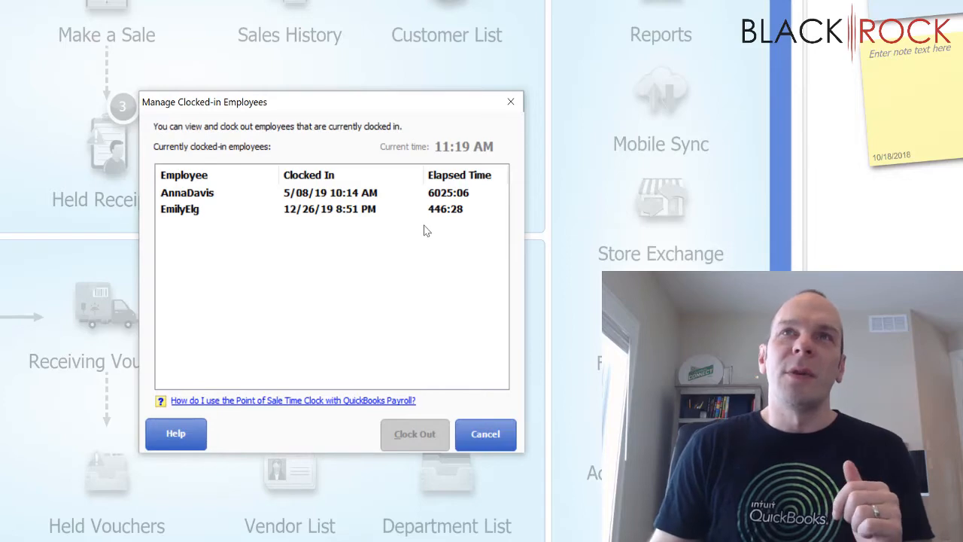
pyautogui.click(362, 194)
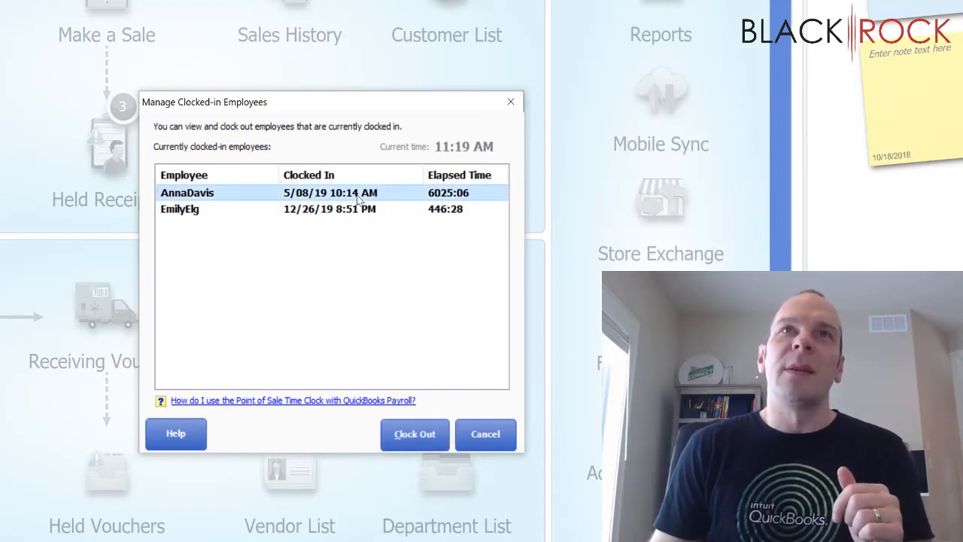
pyautogui.click(420, 443)
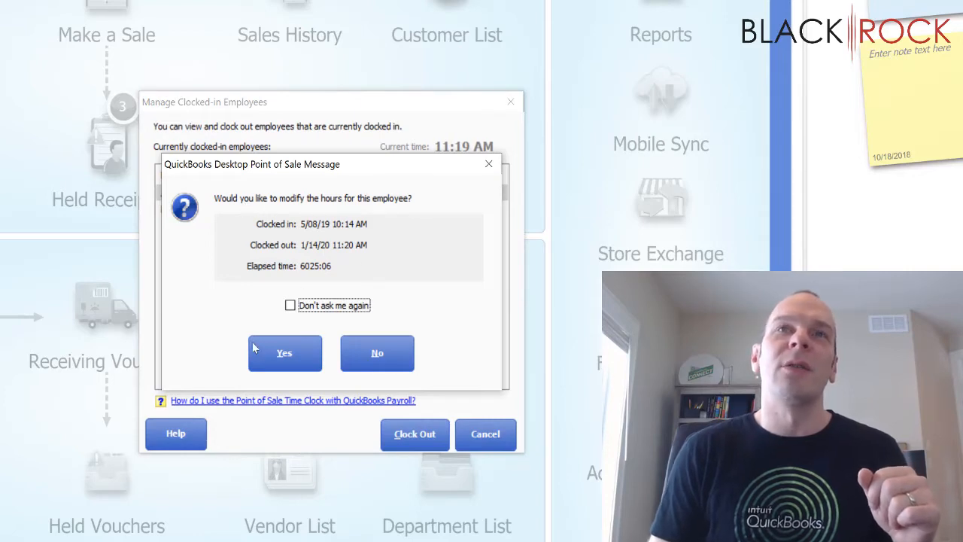
pyautogui.click(283, 356)
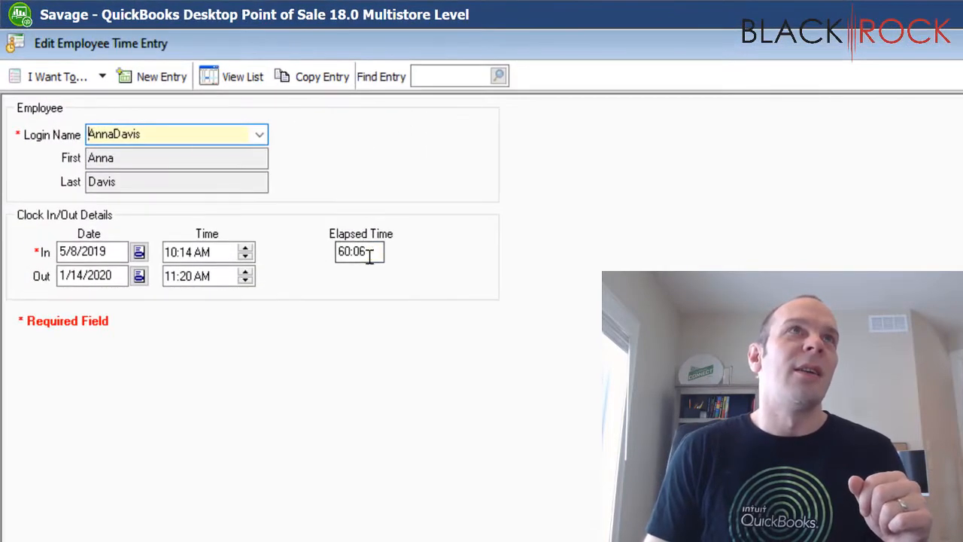
# Step: Copy the clock-in date 5/8/2019 into the clock-out date of the time entry
pyautogui.click(369, 254)
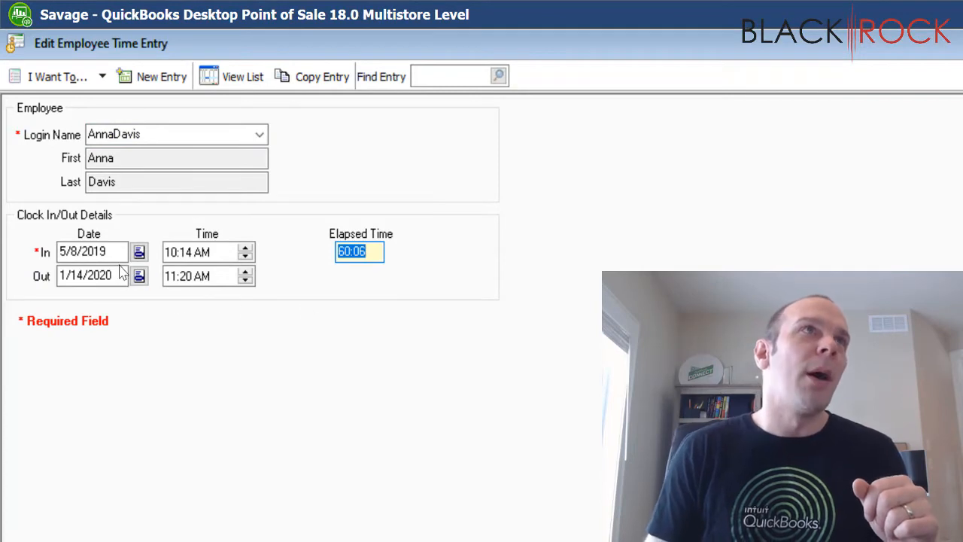
pyautogui.moveTo(121, 251); pyautogui.dragTo(54, 251)
pyautogui.hotkey('ctrl', 'c')
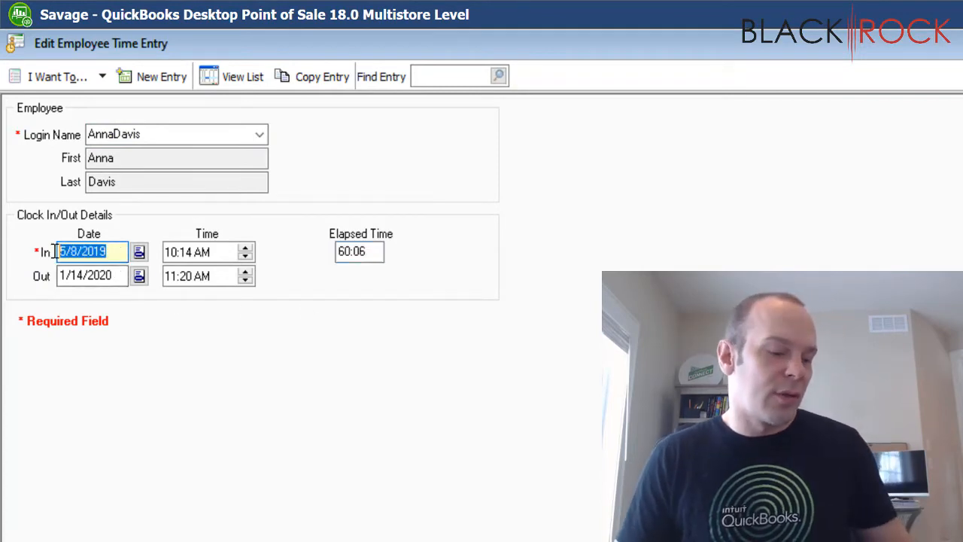
pyautogui.moveTo(113, 279); pyautogui.dragTo(54, 276)
pyautogui.hotkey('ctrl', 'v')
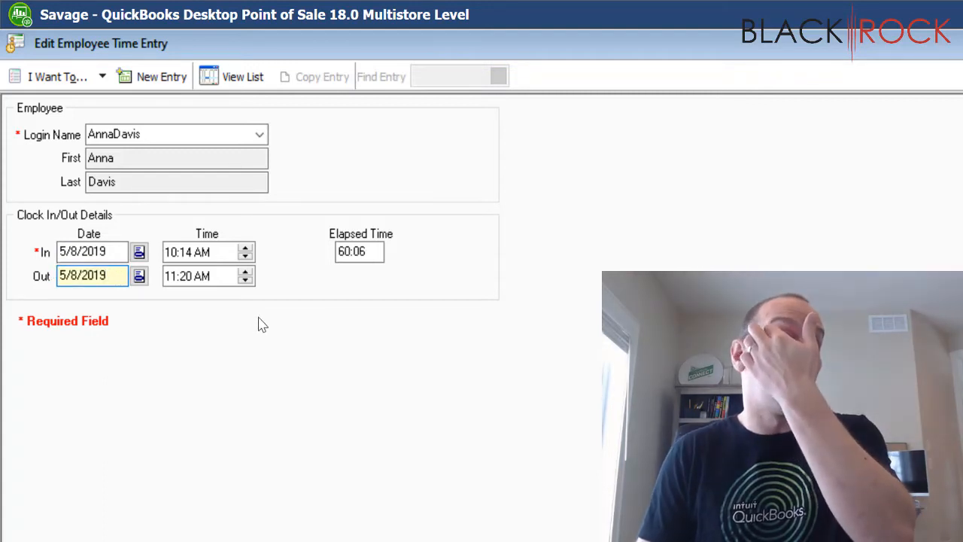
# Step: Set the entry's clock-out time to 01:00 PM and save it, leaving the time clock history closed
pyautogui.click(174, 278)
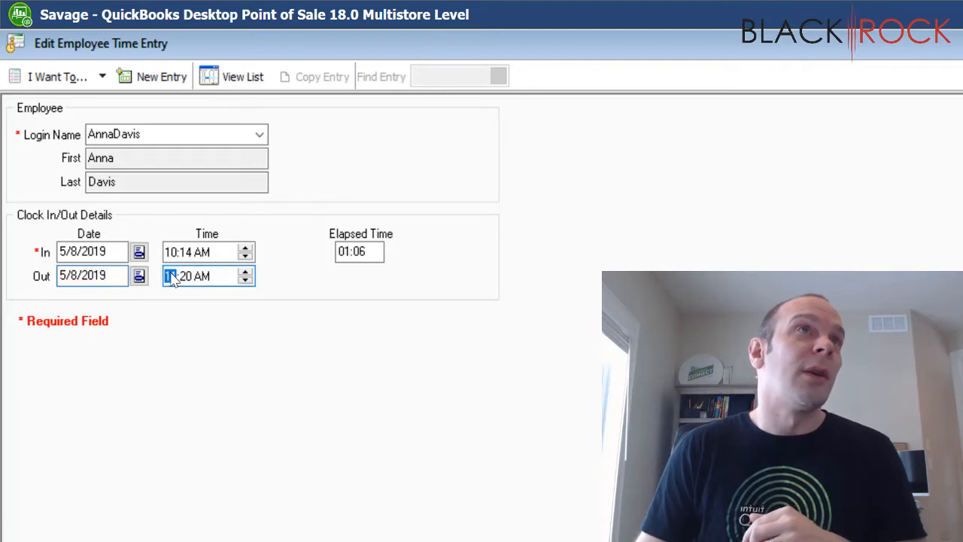
pyautogui.click(245, 272)
pyautogui.click(246, 273)
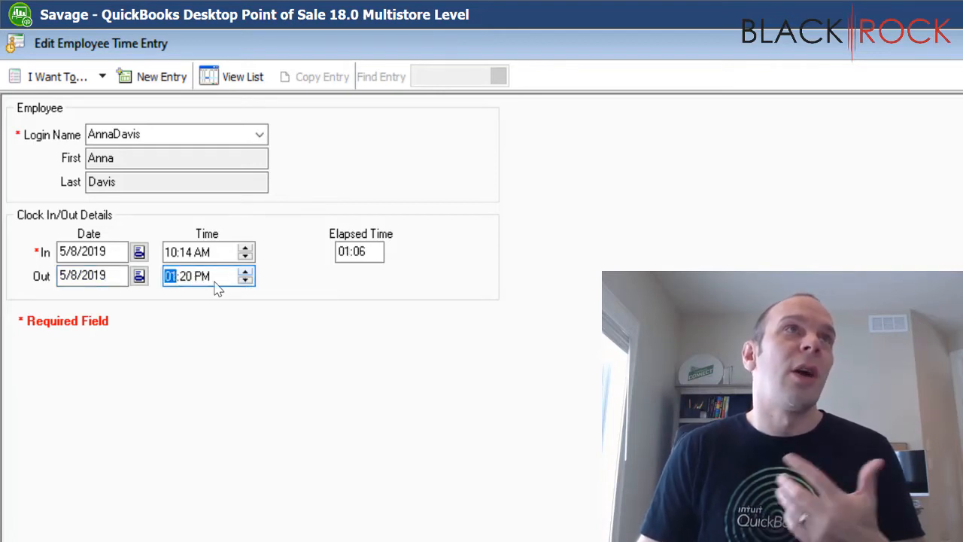
pyautogui.click(190, 277)
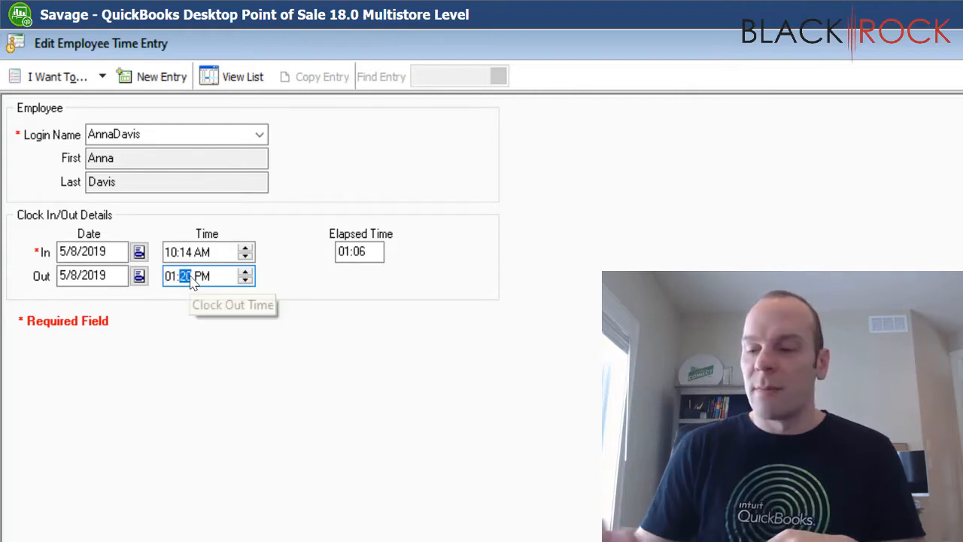
pyautogui.write('00')
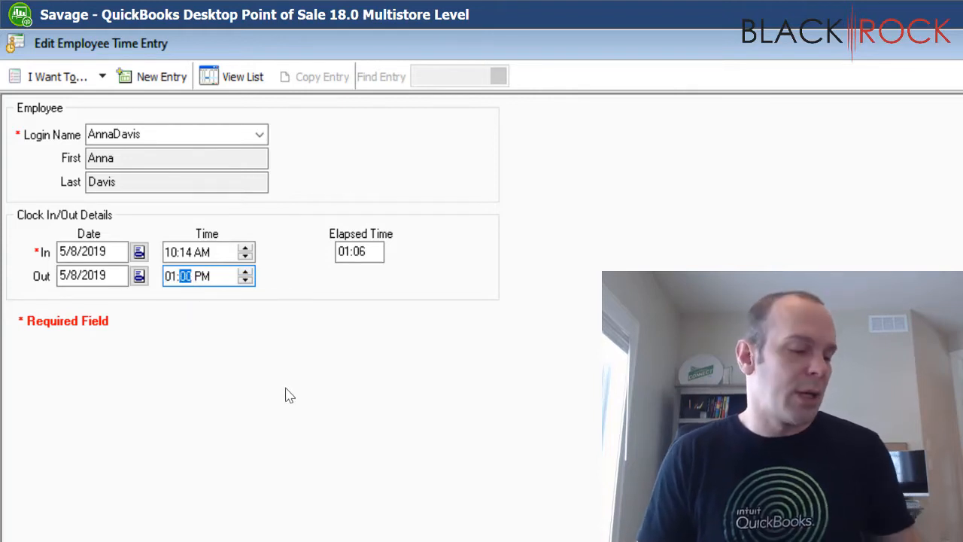
pyautogui.click(286, 395)
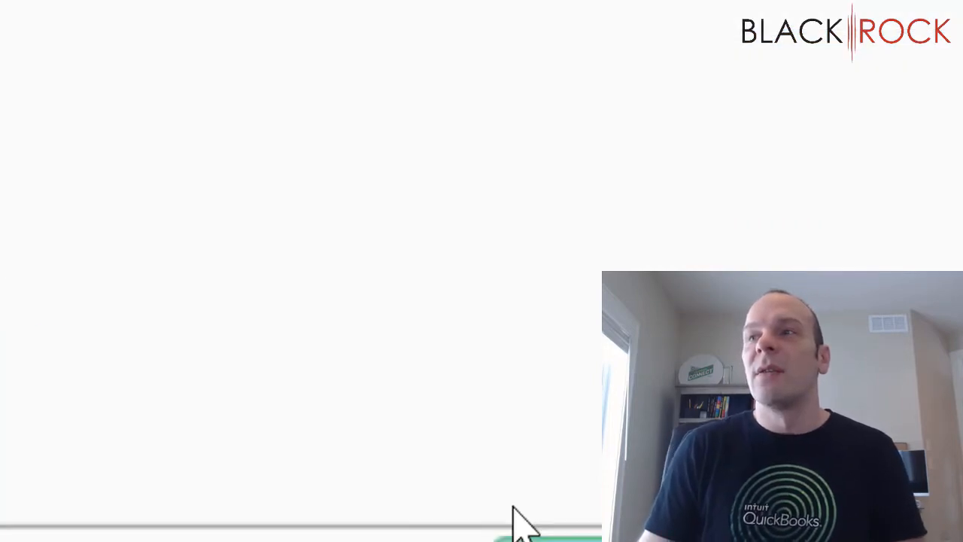
pyautogui.click(398, 515)
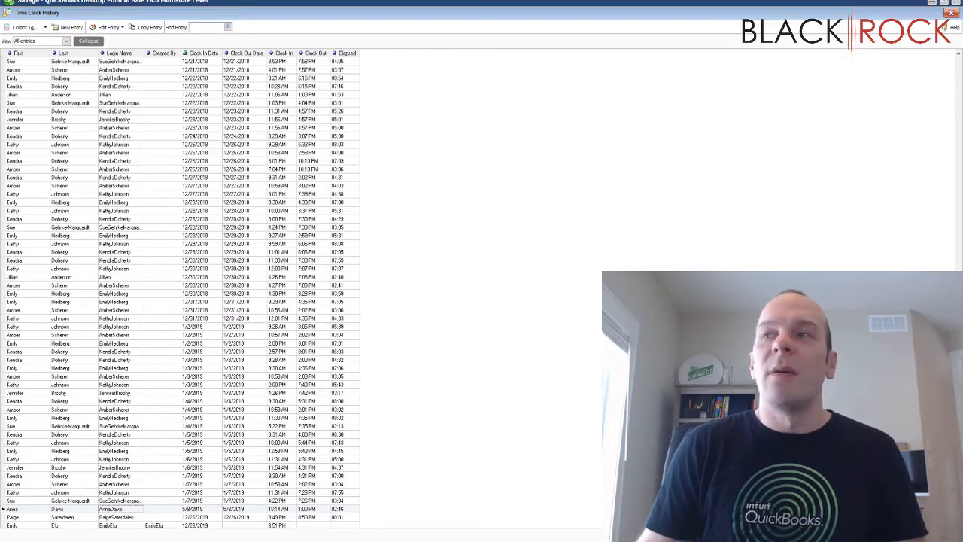
pyautogui.click(952, 12)
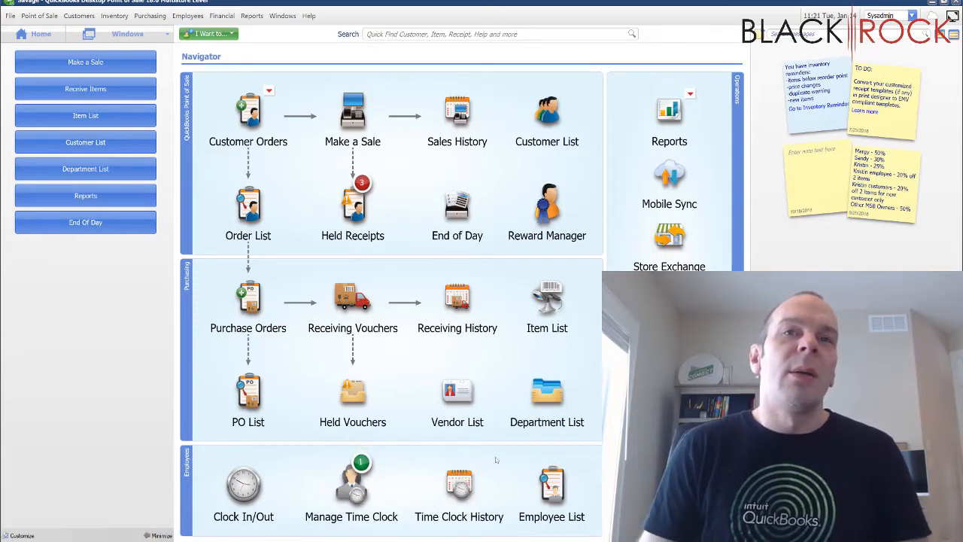
# Step: Open the time clock history and edit the 11/6/2018 entry that ends at 2:03 PM
pyautogui.click(469, 484)
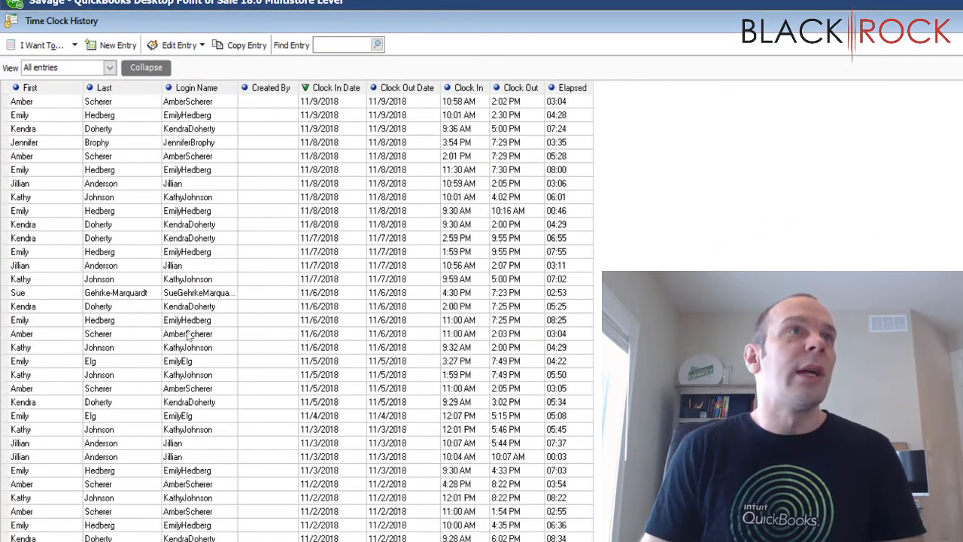
pyautogui.click(188, 336)
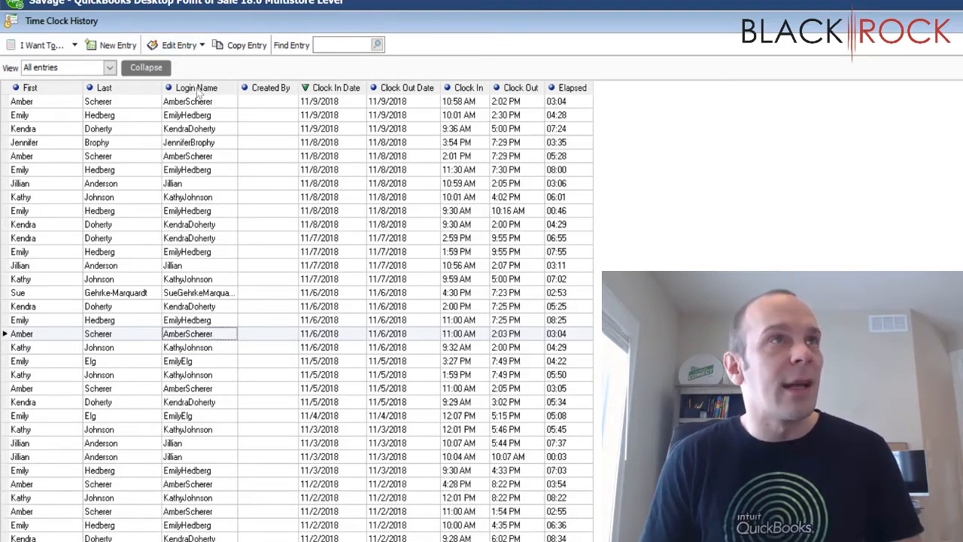
pyautogui.doubleClick(212, 335)
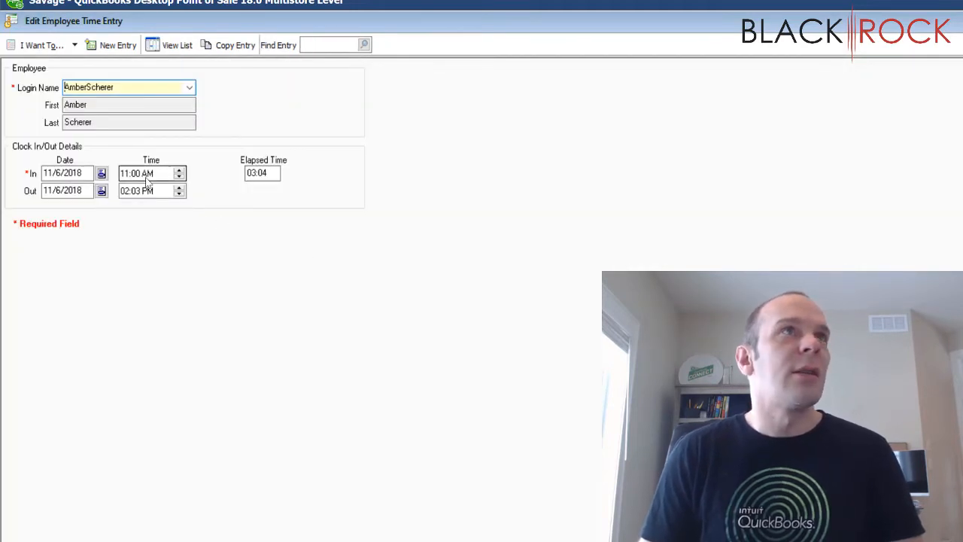
# Step: Set the time entry's clock-out time to 01:45 PM and save it
pyautogui.click(131, 192)
pyautogui.click(123, 191)
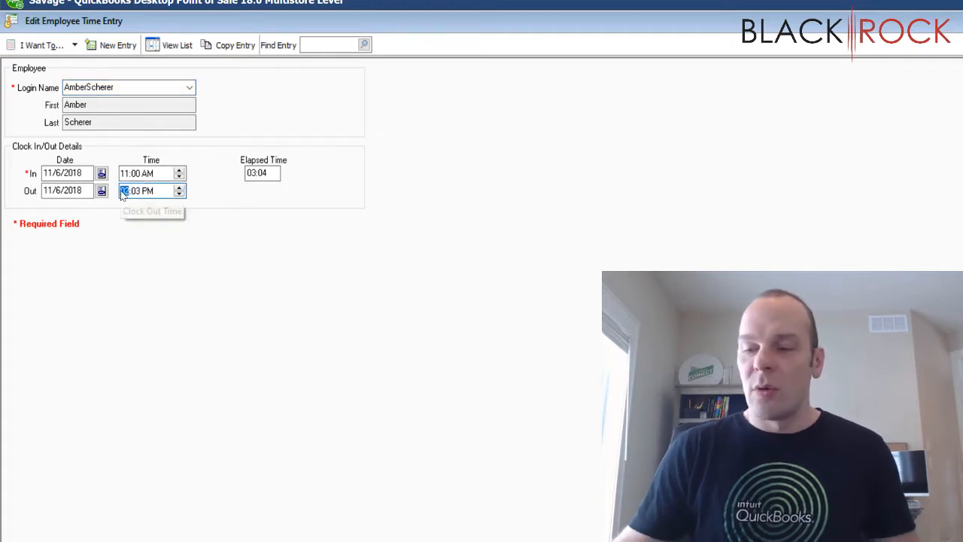
pyautogui.write('1')
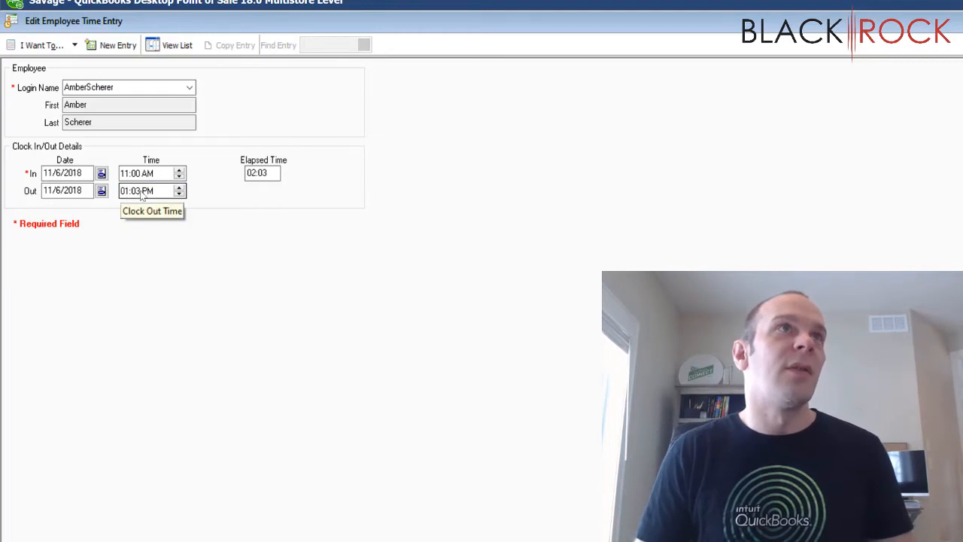
pyautogui.click(139, 193)
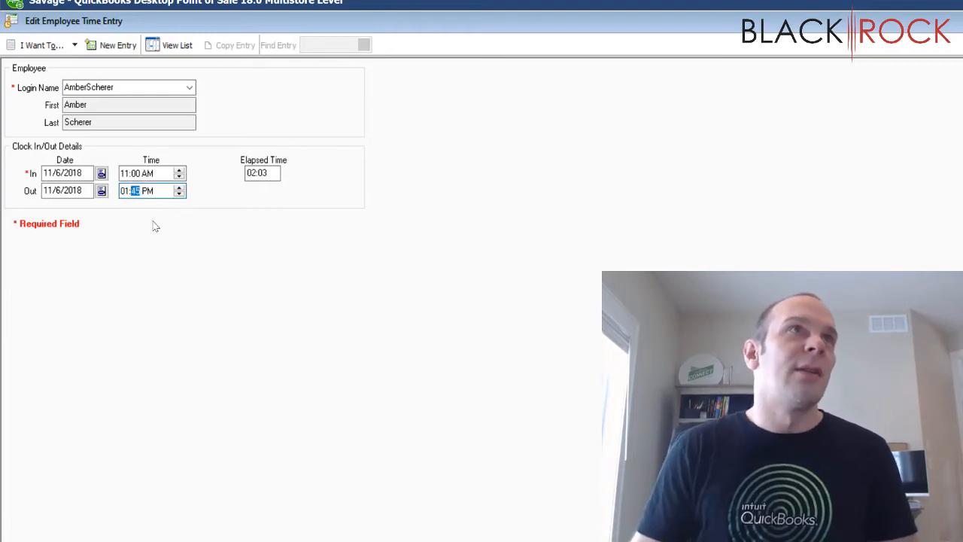
pyautogui.click(188, 235)
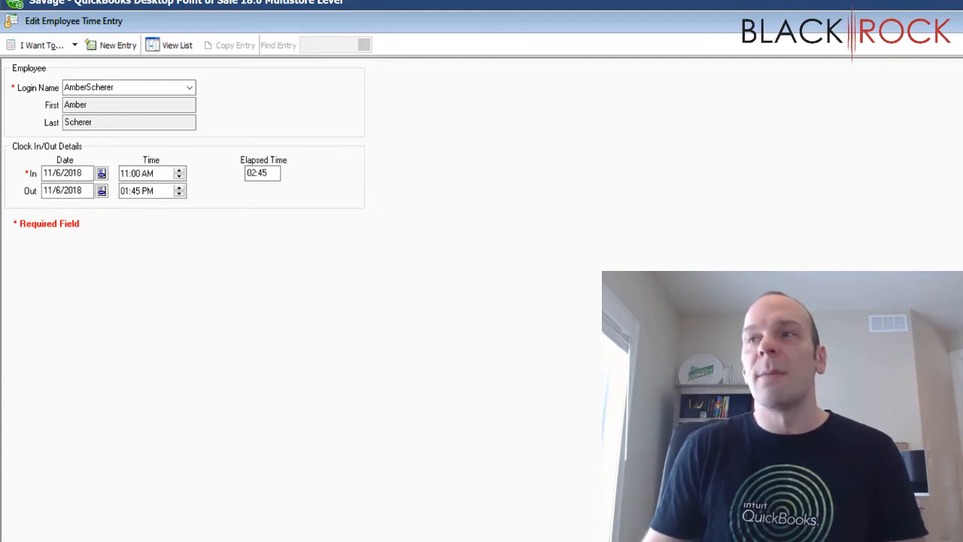
pyautogui.press('Escape')
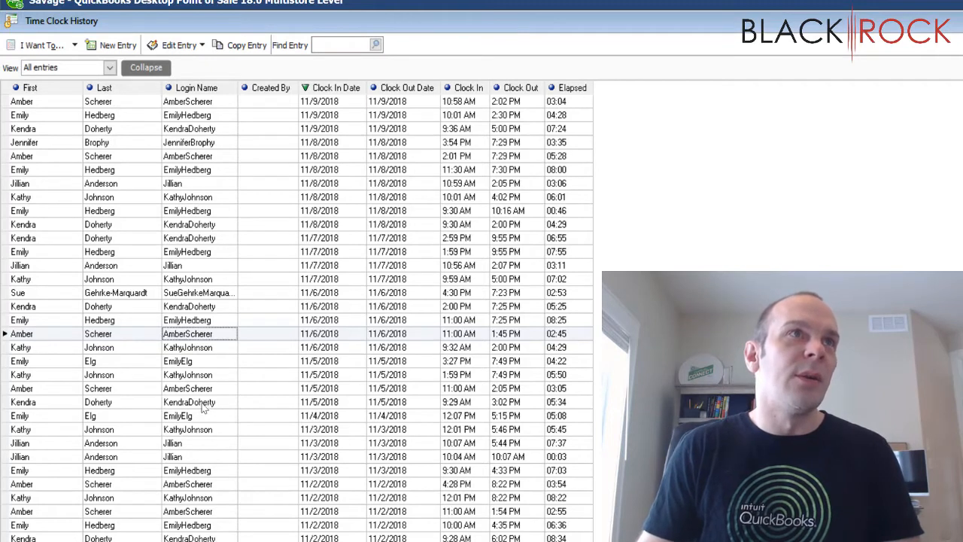
# Step: Turn on list editing for the time clock history
pyautogui.click(203, 405)
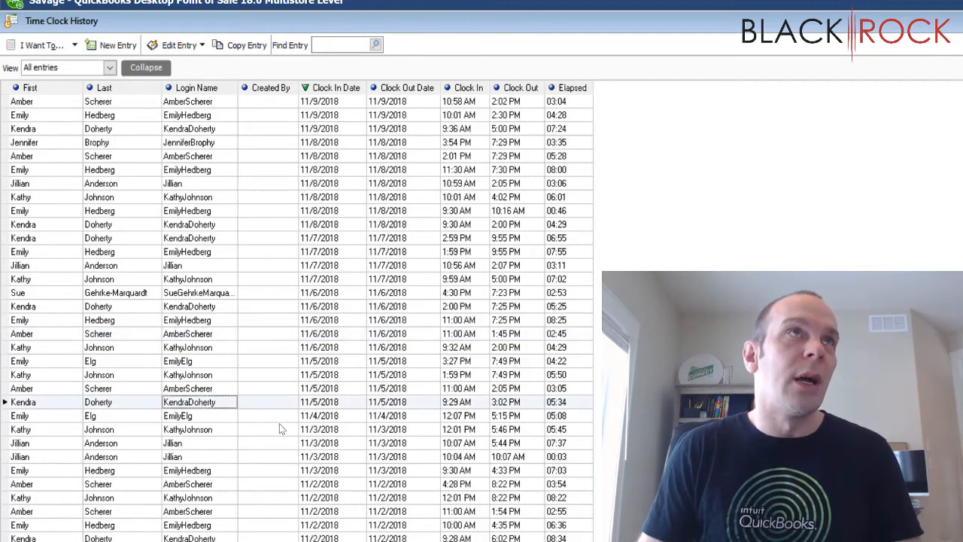
pyautogui.click(202, 46)
pyautogui.click(198, 67)
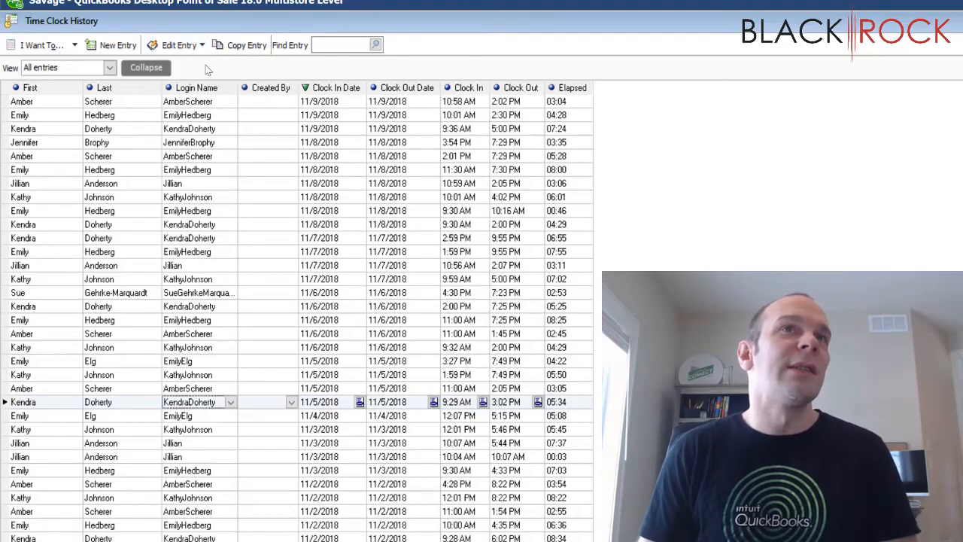
pyautogui.click(302, 353)
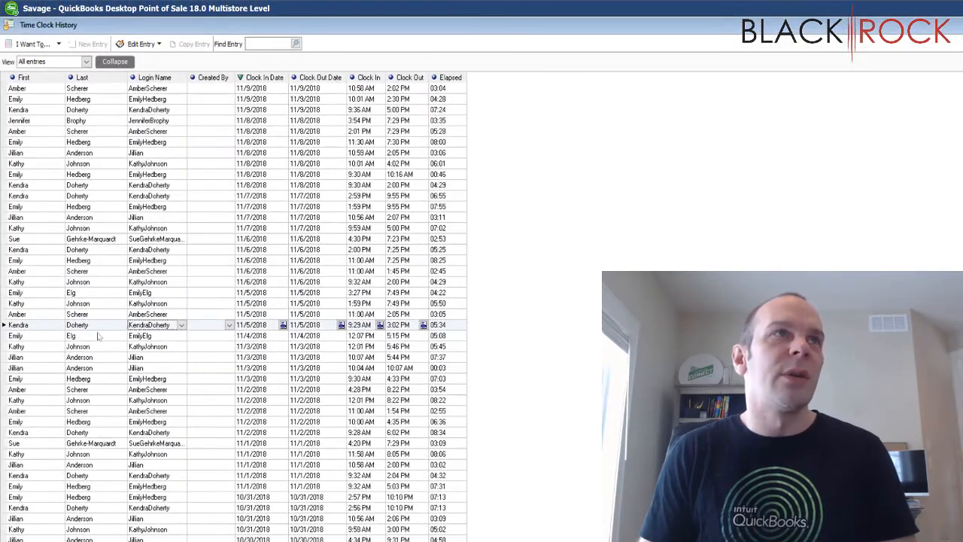
# Step: Set the clock-out time of the 11/3/2018 entry that starts at 10:07 AM to 5:30 PM in the list
pyautogui.click(164, 358)
pyautogui.click(397, 357)
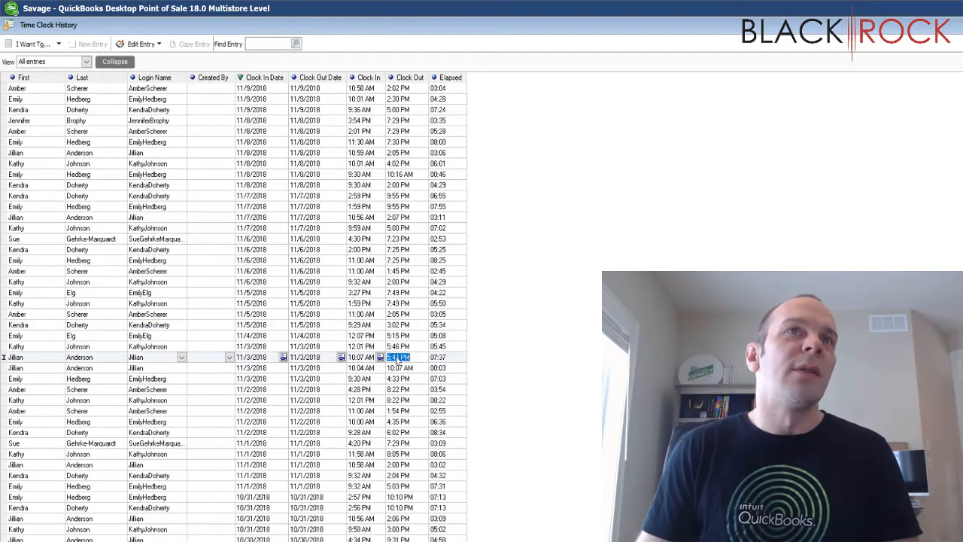
pyautogui.click(399, 357)
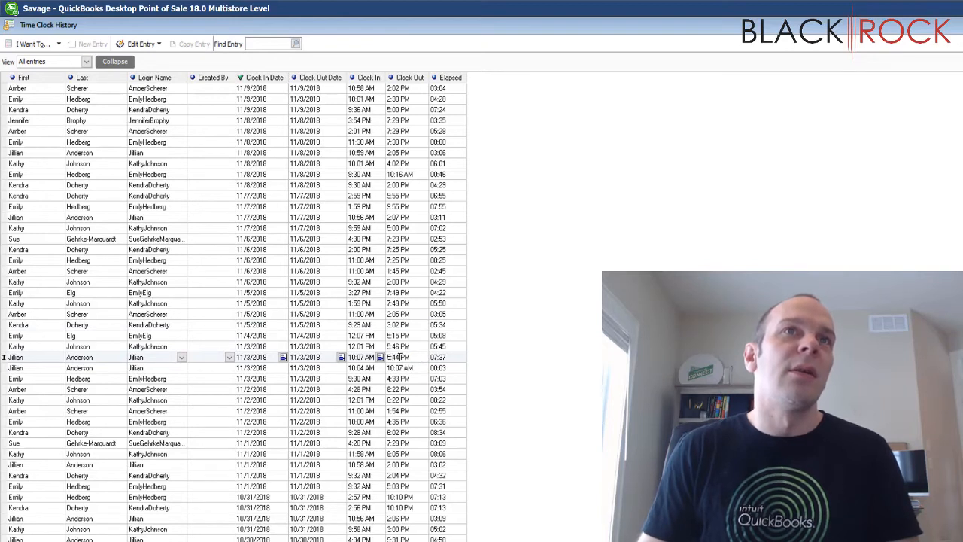
pyautogui.moveTo(400, 357); pyautogui.dragTo(386, 357)
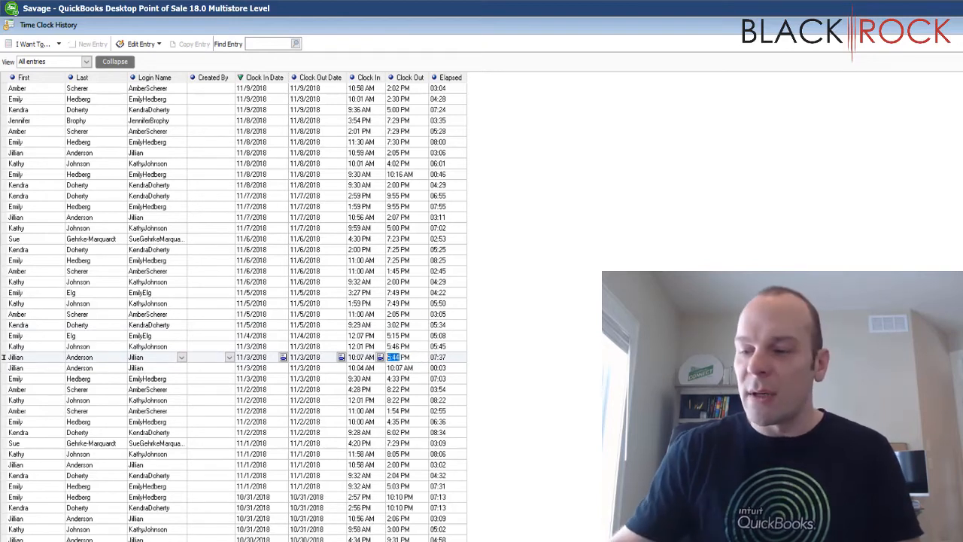
pyautogui.write('5:30')
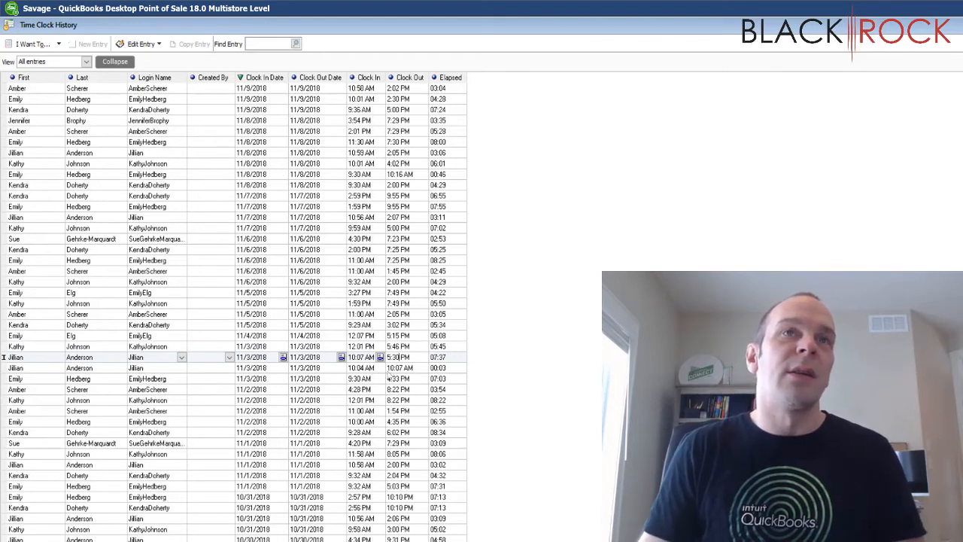
pyautogui.click(327, 389)
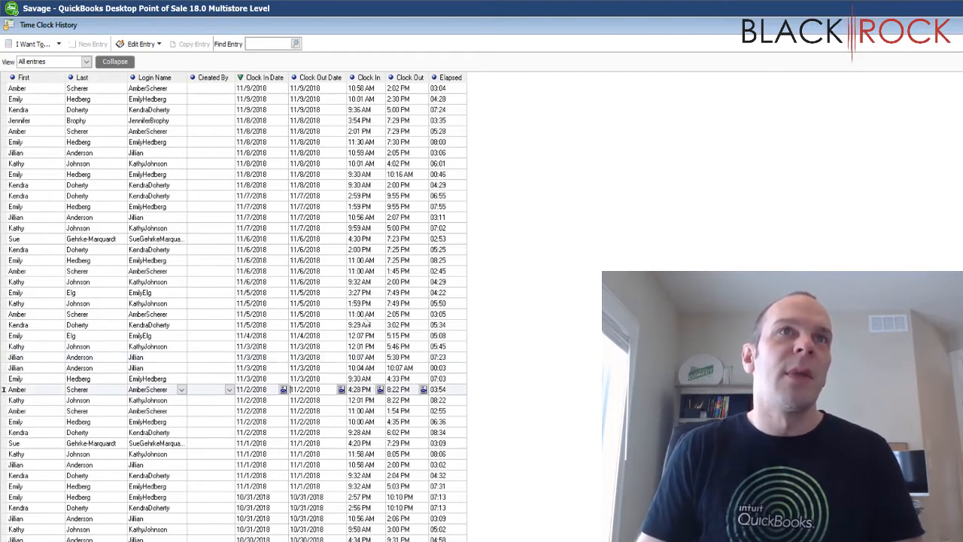
pyautogui.click(320, 250)
pyautogui.click(319, 175)
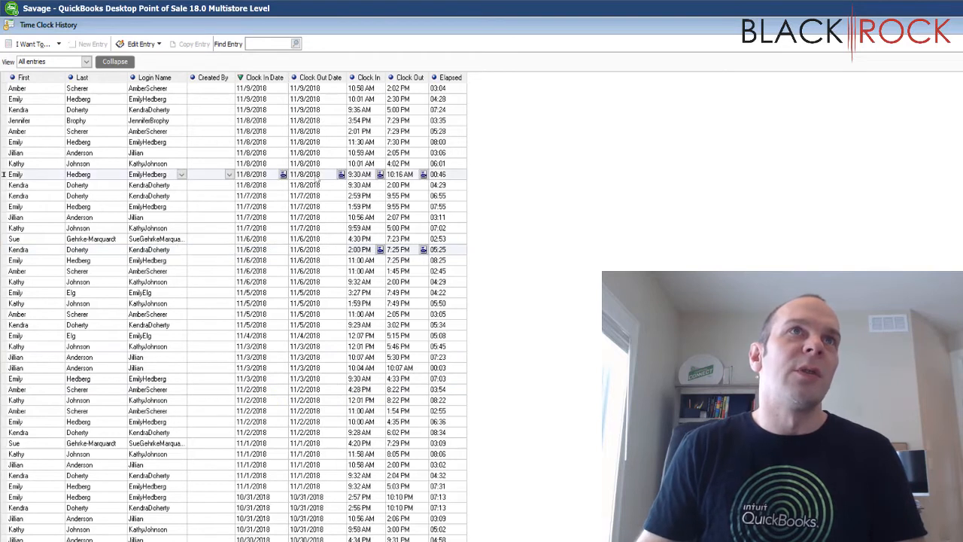
pyautogui.click(324, 336)
pyautogui.click(317, 434)
pyautogui.click(307, 489)
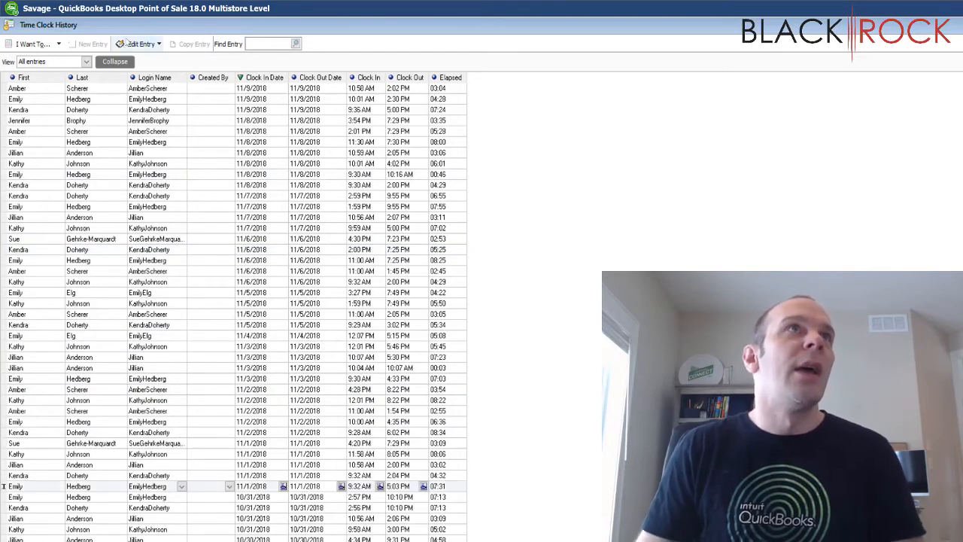
# Step: Turn off list editing for the time clock history
pyautogui.click(159, 44)
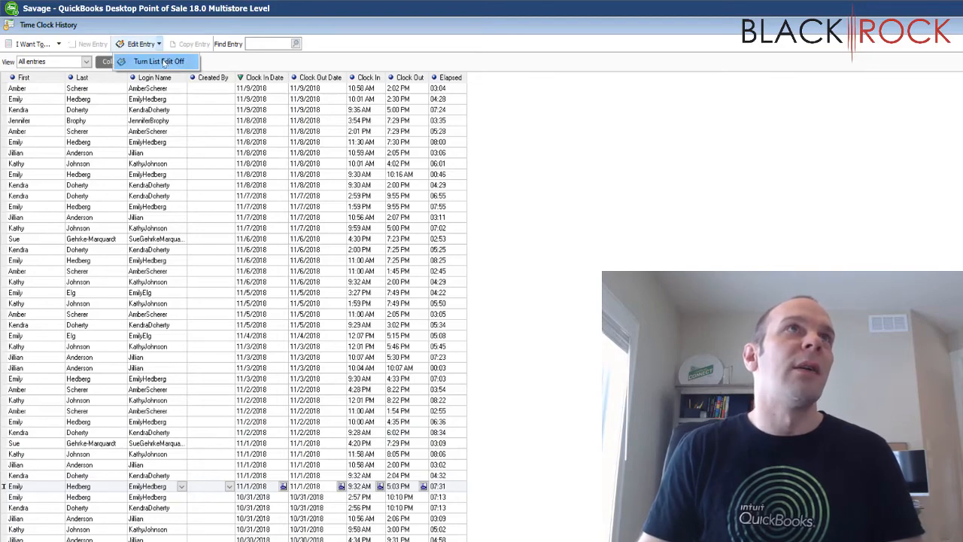
pyautogui.click(162, 62)
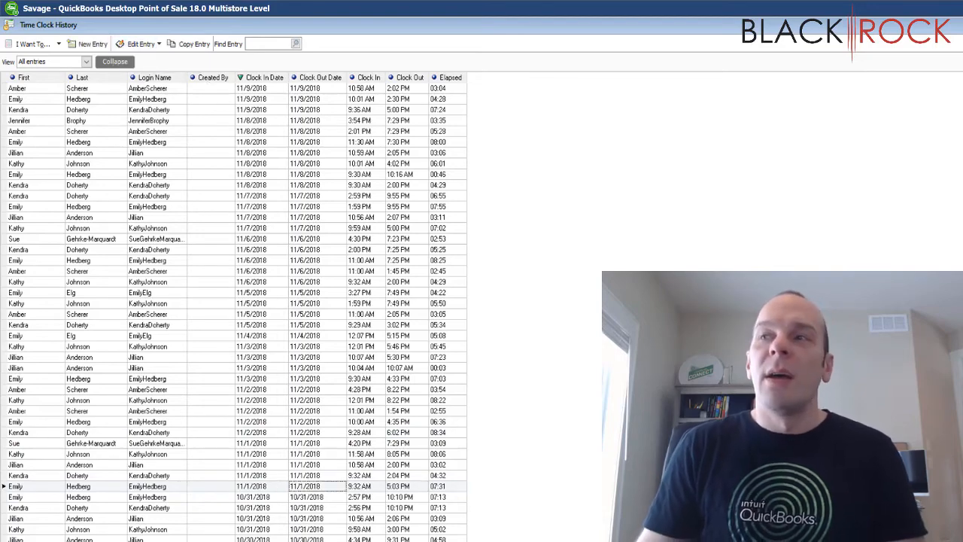